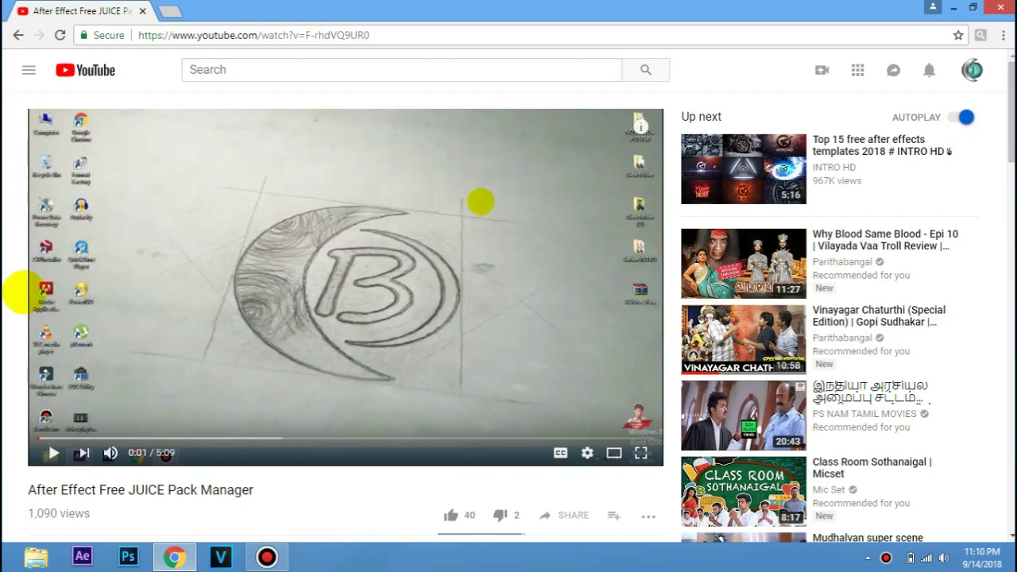
- Follow the AEJuice Pack Manager download link in the video description, denying the notification request and skipping the ad
scroll(32, 294, "down", 5)
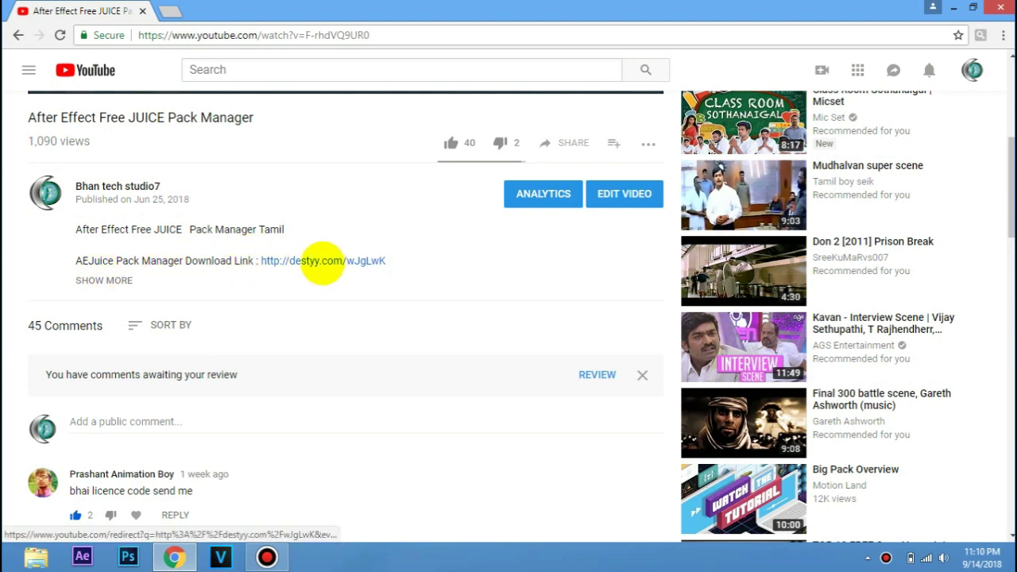
left_click(322, 263)
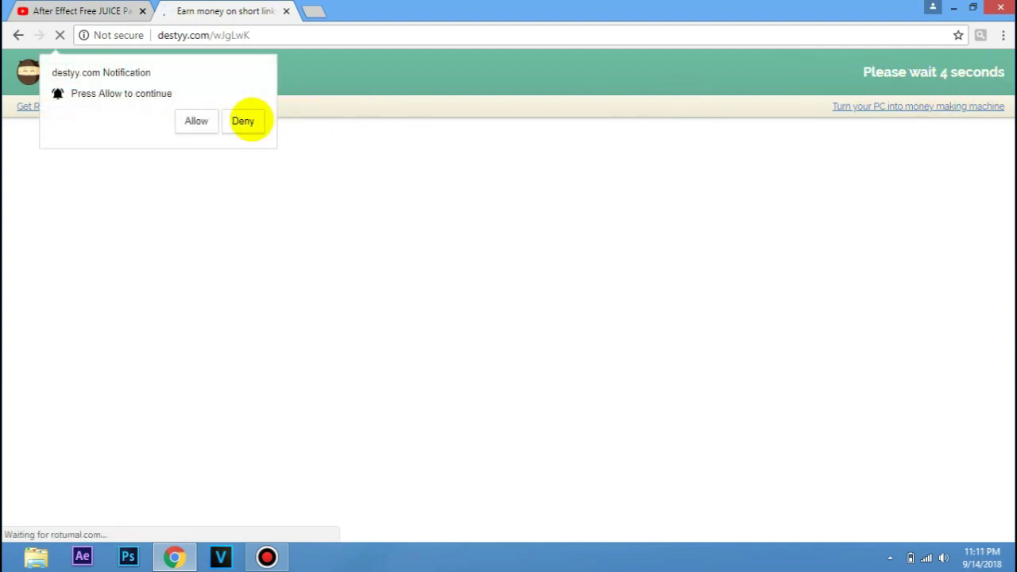
left_click(243, 121)
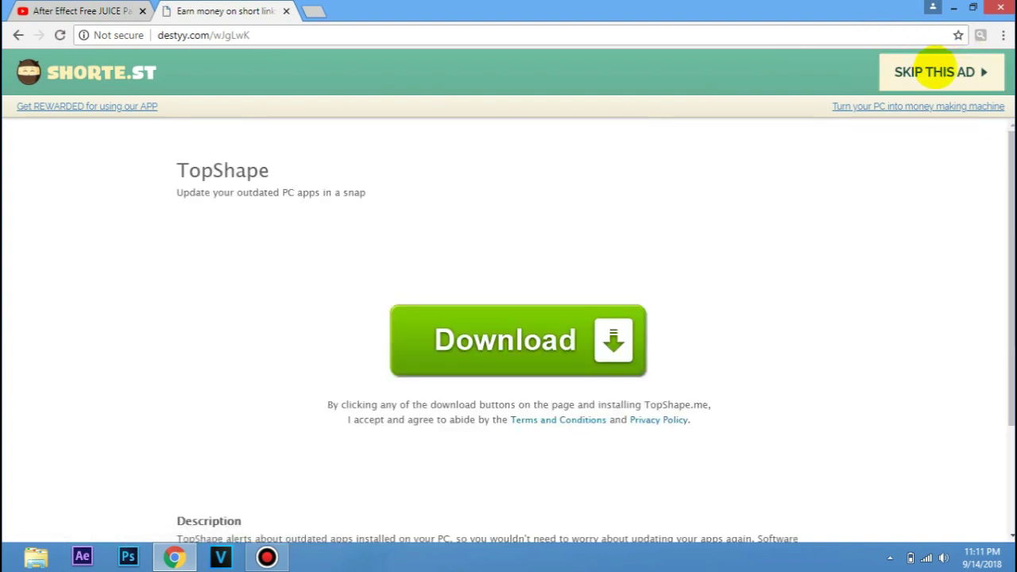
left_click(946, 71)
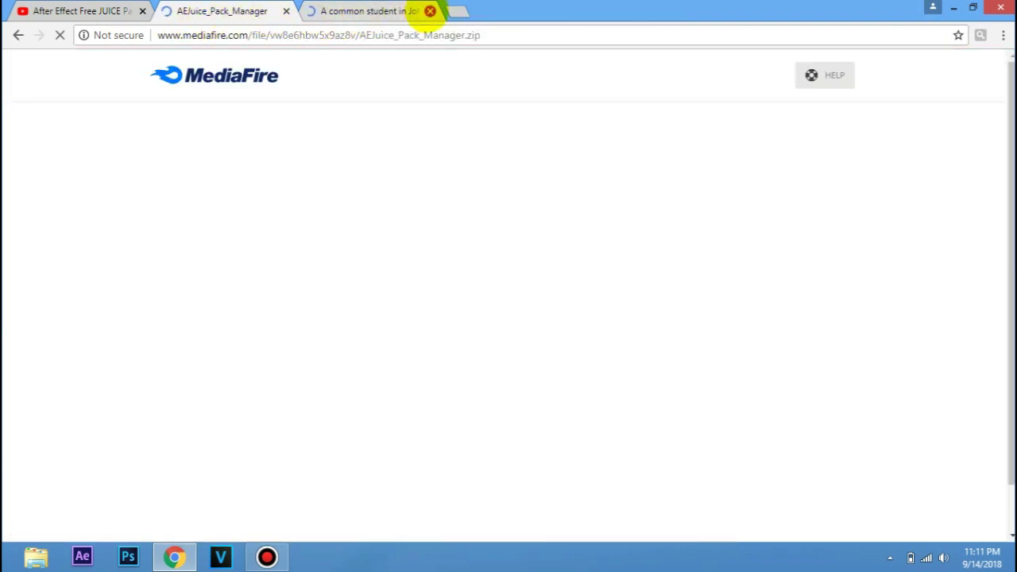
- Close the advertising tab and the pop-up window opened from the MediaFire page for AEJuice_Pack_Manager.zip
left_click(430, 11)
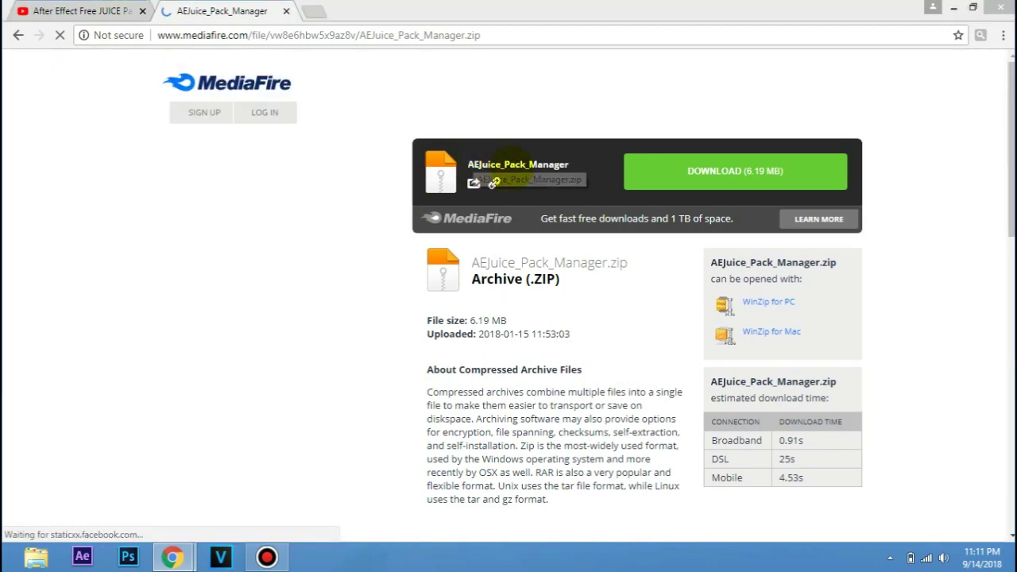
left_click(508, 171)
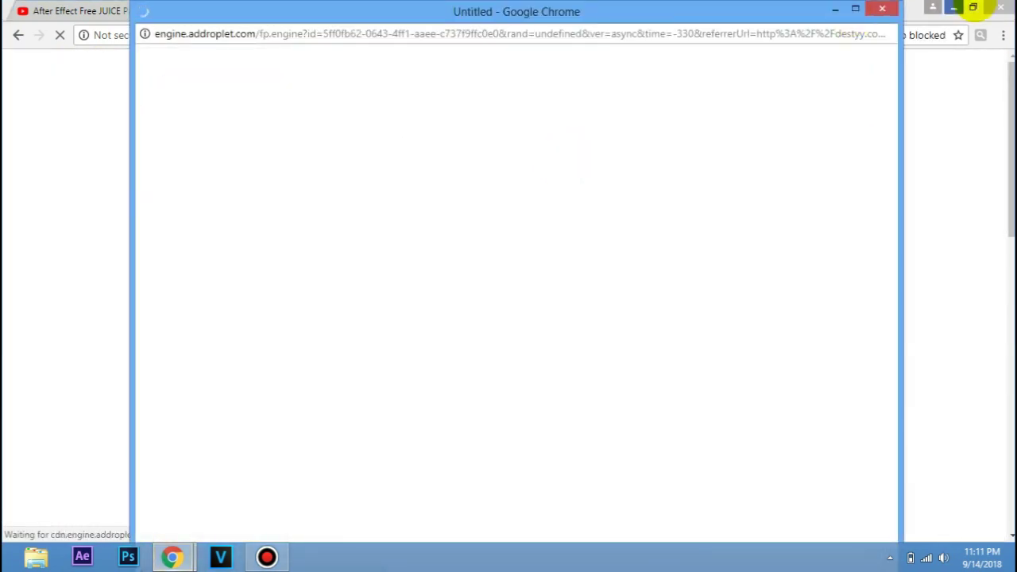
left_click(882, 9)
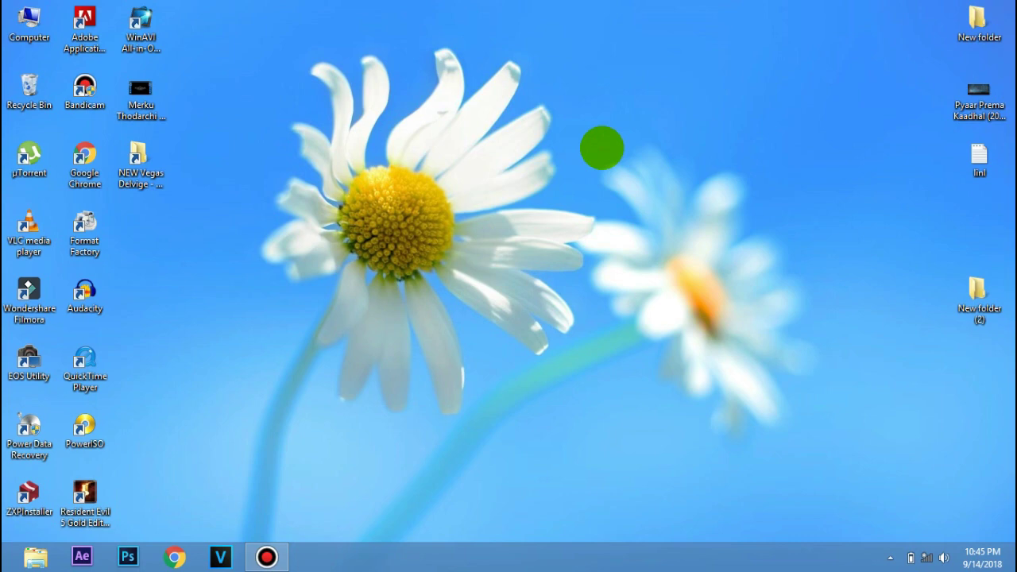
- Open the MAGIX VEGAS Pro 15.0.0.177 (x64) folder through the NEW Vegas Delvige desktop shortcut
left_click(141, 168)
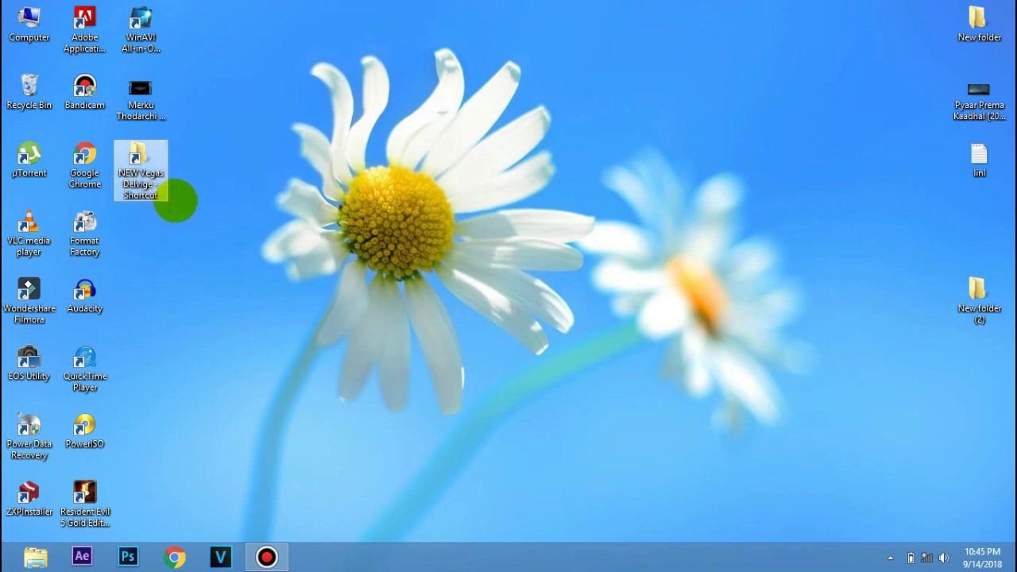
double_click(137, 169)
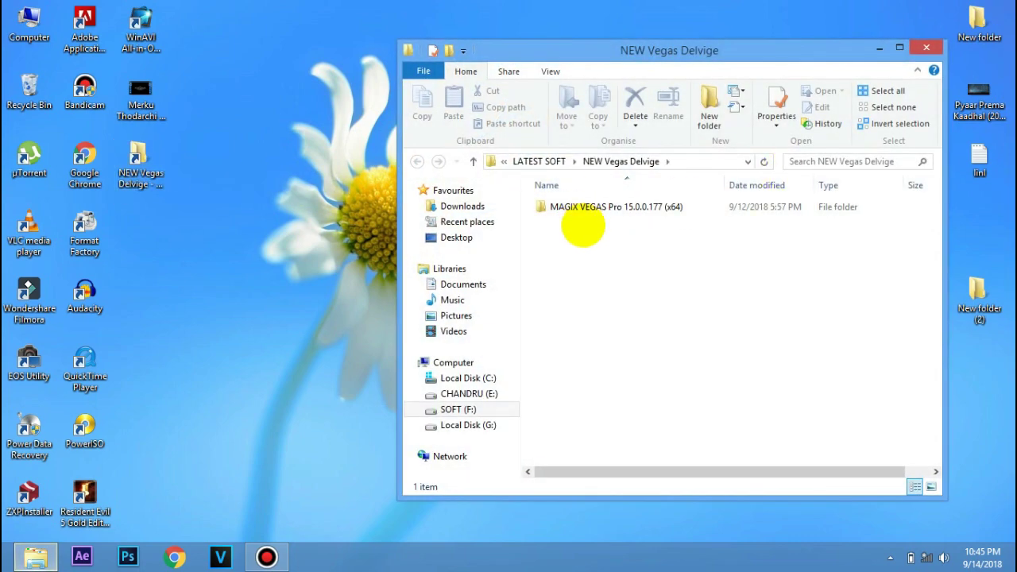
left_click(601, 209)
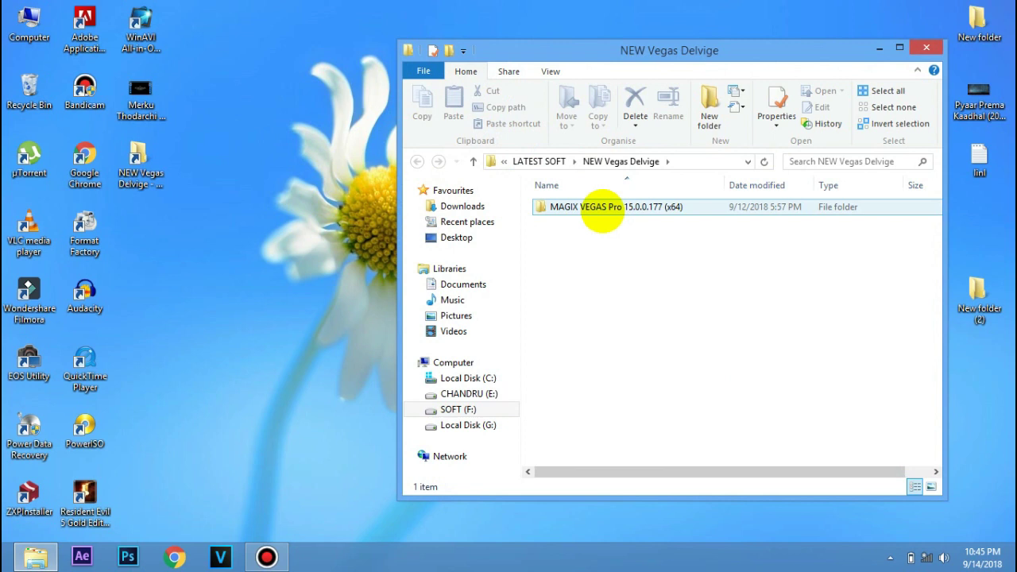
double_click(602, 209)
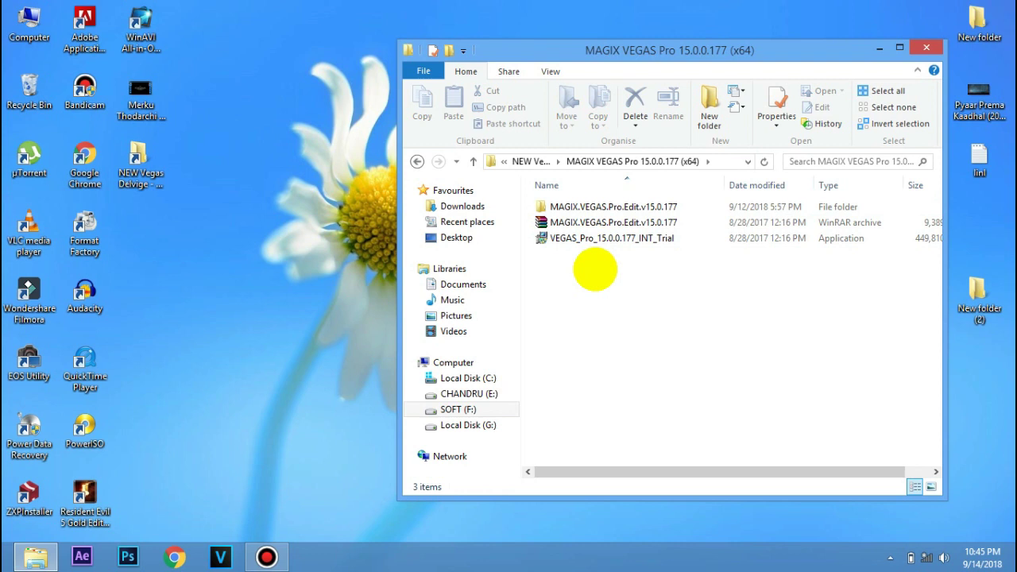
key("alt+Up")
double_click(602, 208)
key("alt+Up")
double_click(497, 218)
key("alt+Up")
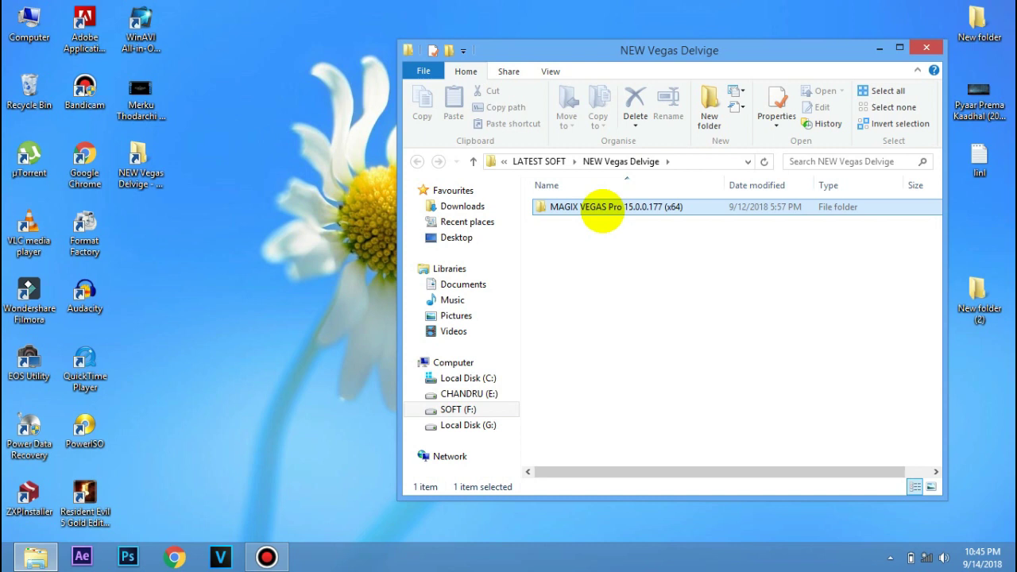
key("Return")
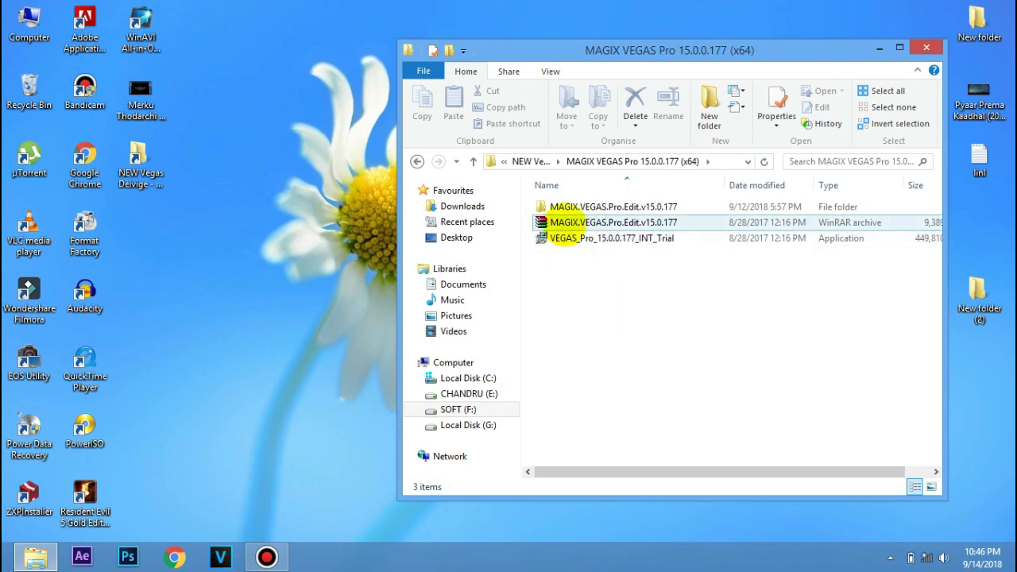
- Select the VEGAS_Pro_15.0.0.177_INT_Trial application in the MAGIX VEGAS Pro folder
left_click(566, 242)
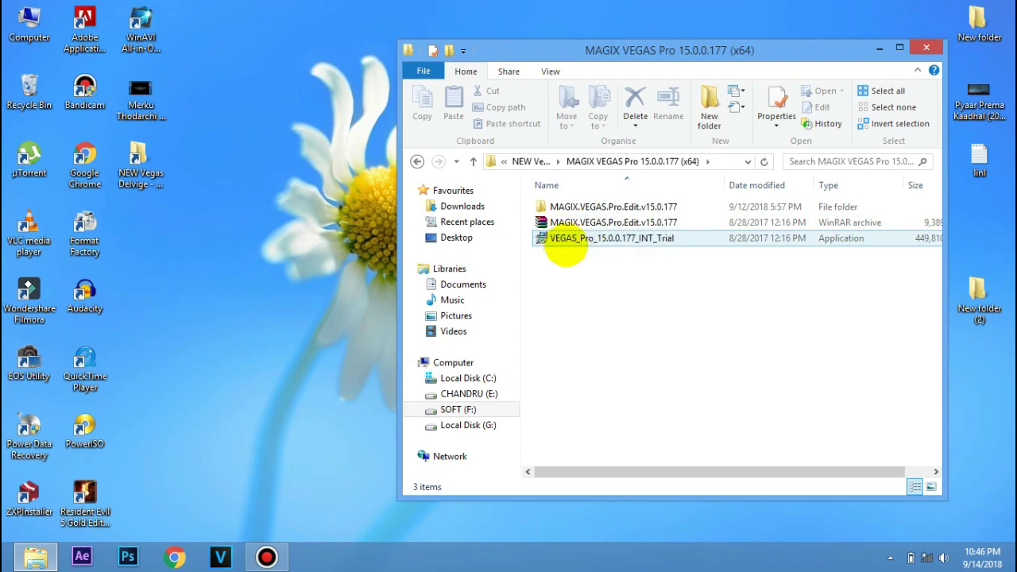
left_click(563, 241)
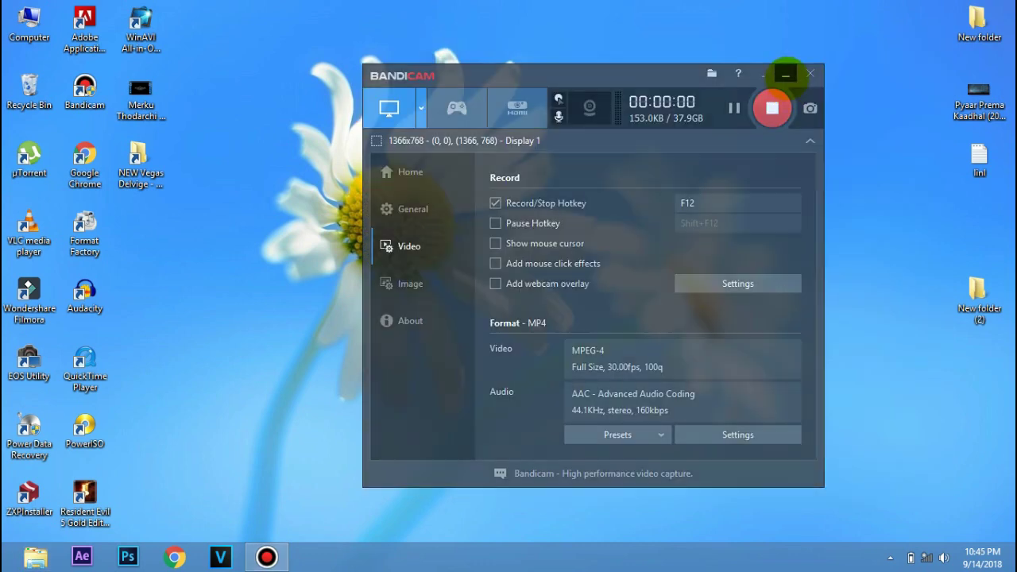
- Minimize the Bandicam window and open the MAGIX VEGAS Pro 15.0.0.177 (x64) folder inside NEW Vegas Delvige
left_click(784, 69)
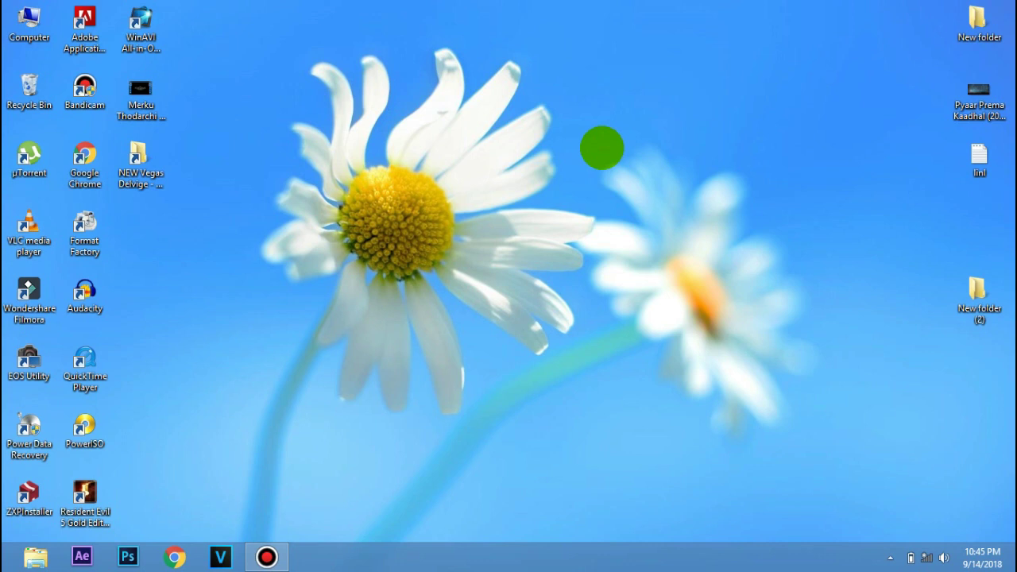
left_click(156, 180)
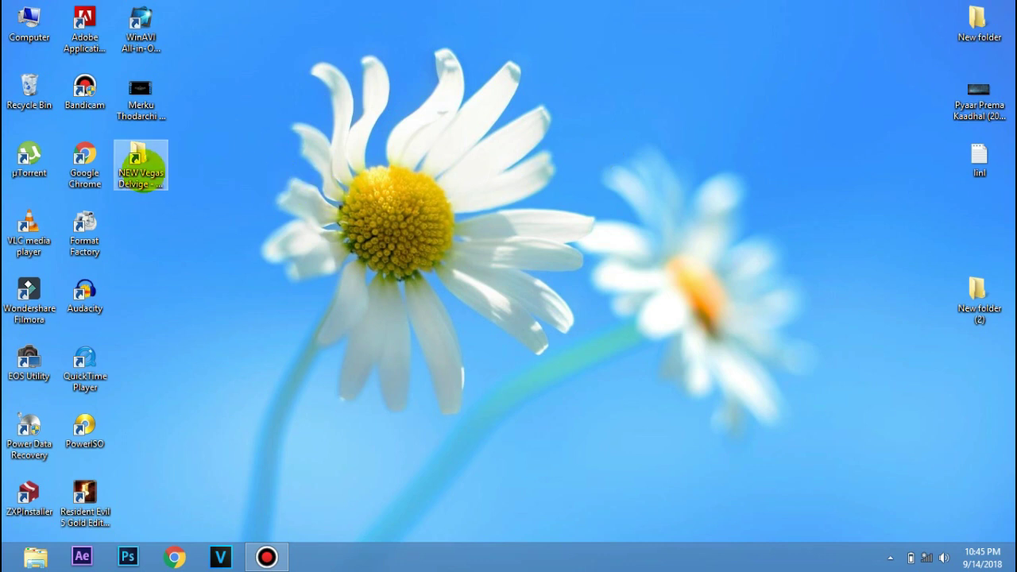
double_click(147, 171)
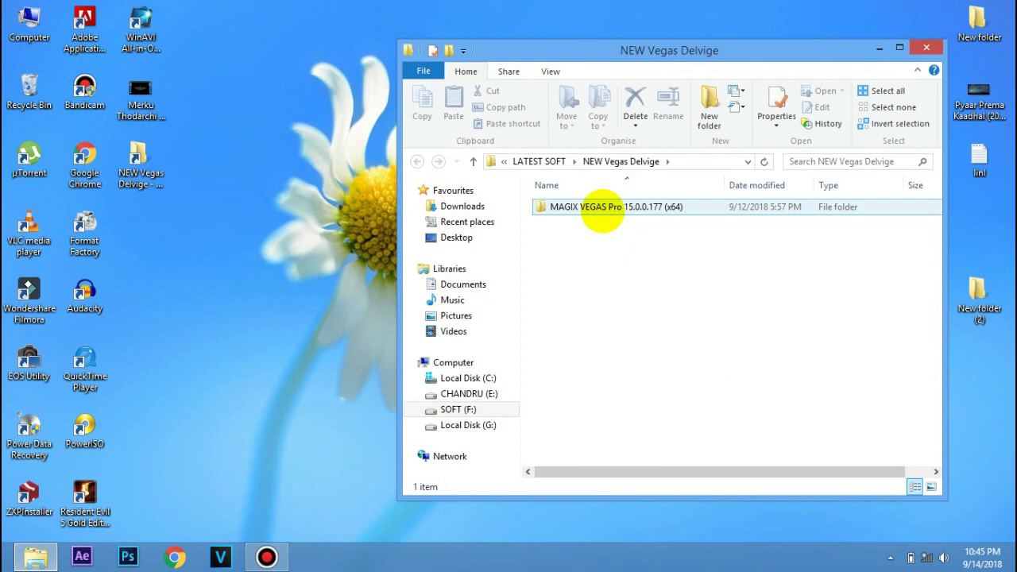
double_click(602, 207)
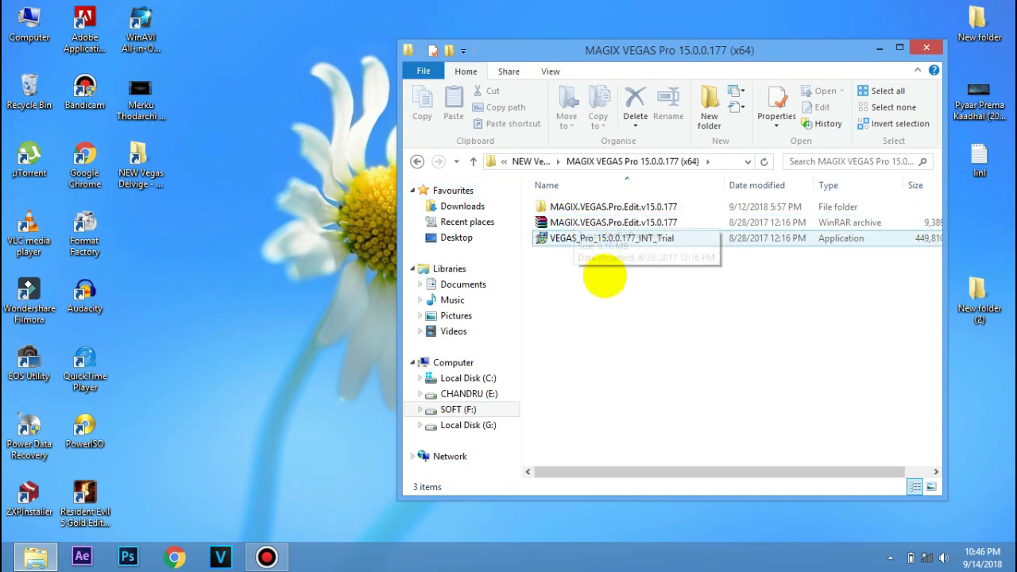
- Select the VEGAS_Pro_15.0.0.177_INT_Trial setup application among the folder's files
left_click(597, 223)
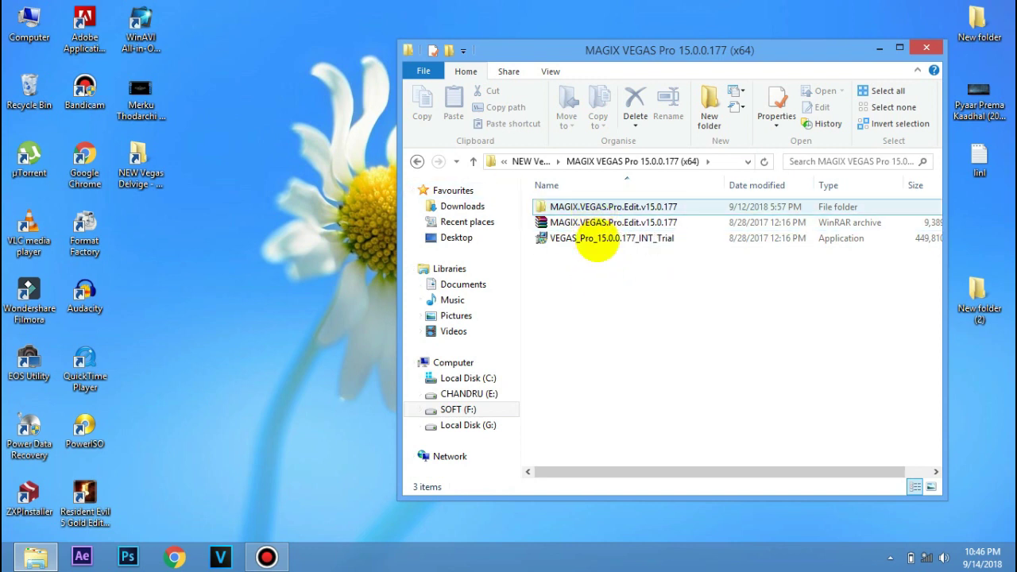
left_click(583, 282)
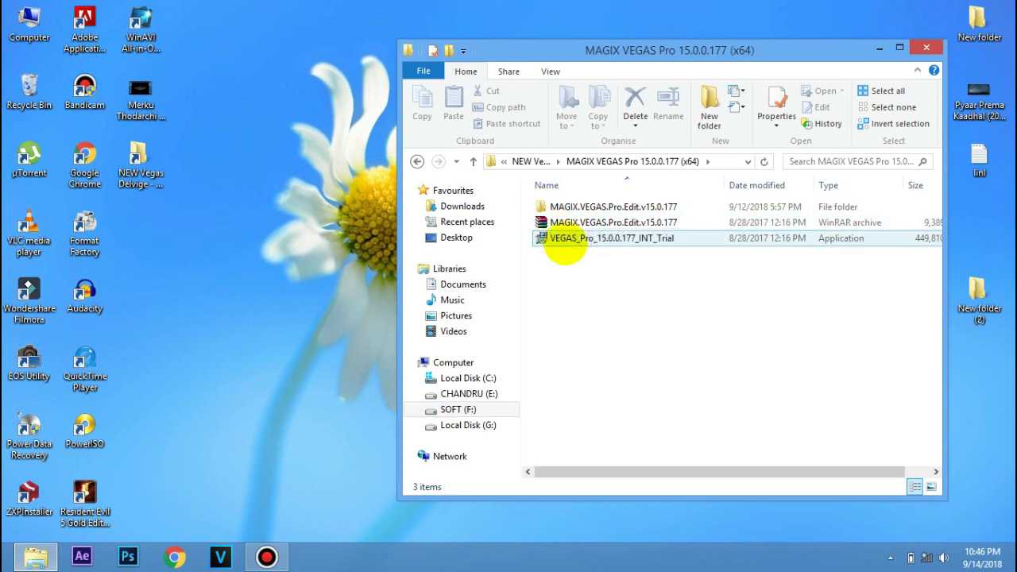
left_click(566, 243)
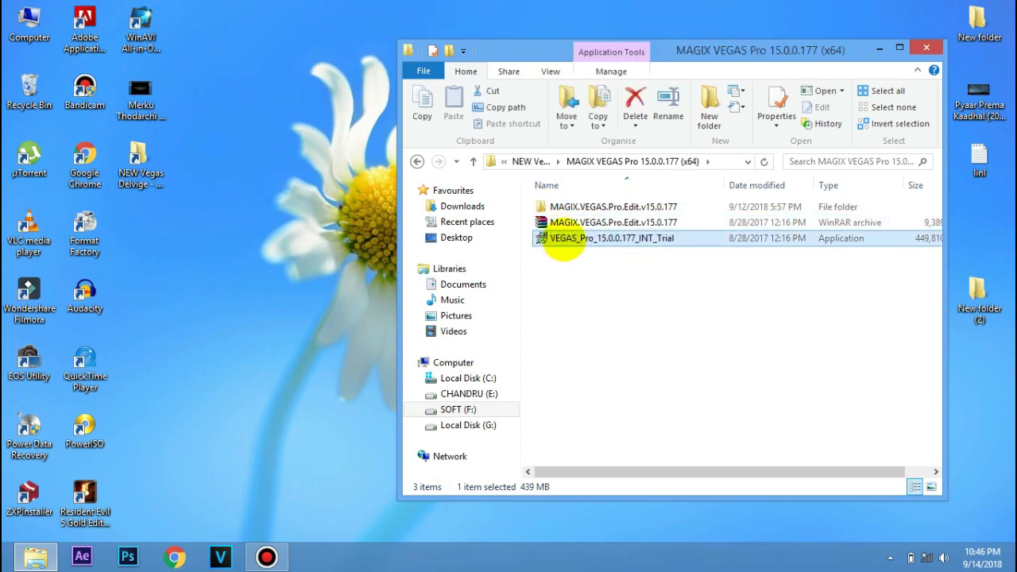
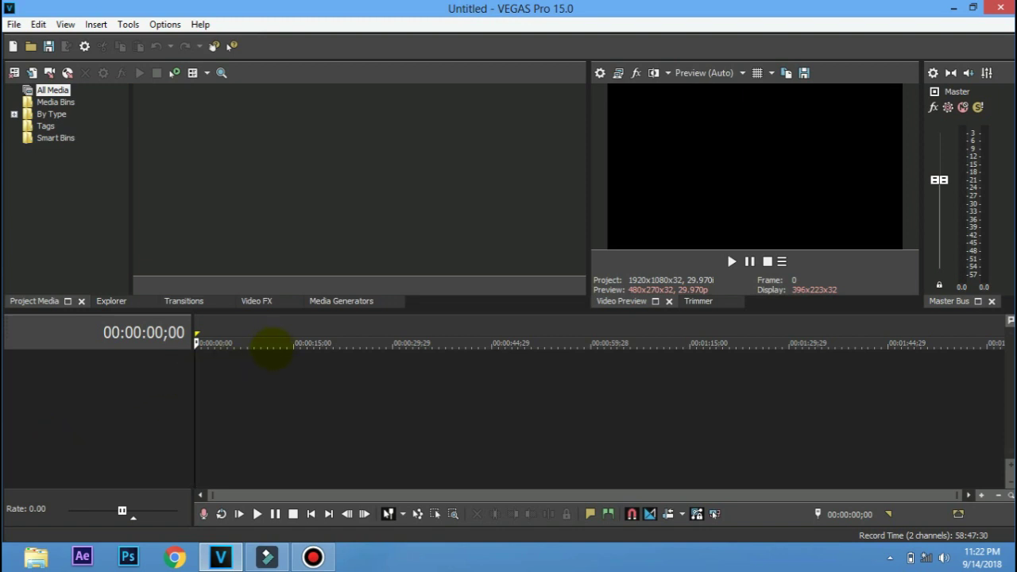
- Play the empty project's preview in VEGAS Pro briefly and stop it
left_click(732, 262)
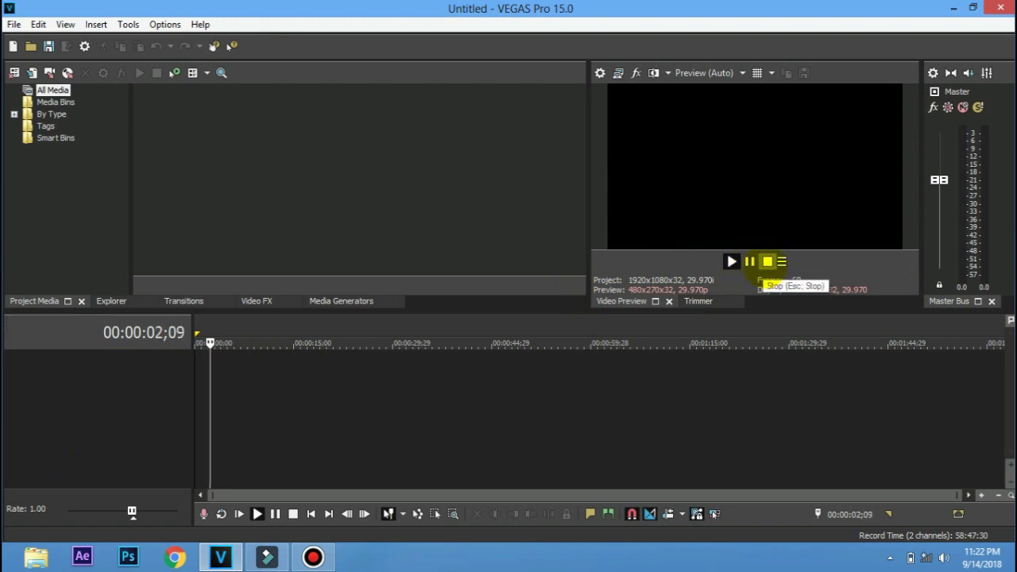
left_click(768, 261)
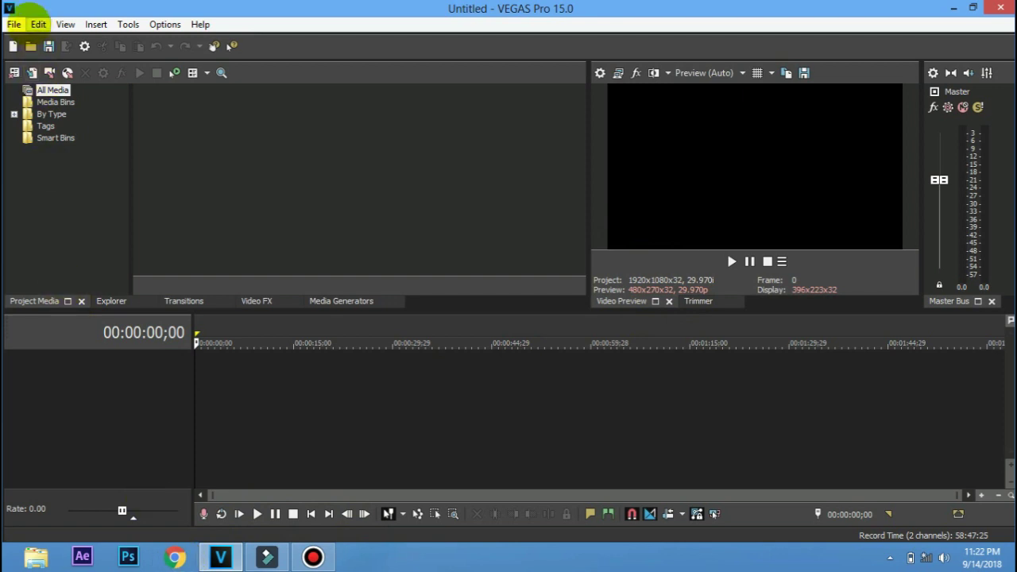
- Check the program's version and licence details in the About information, and close it
left_click(13, 24)
mouse_move(200, 23)
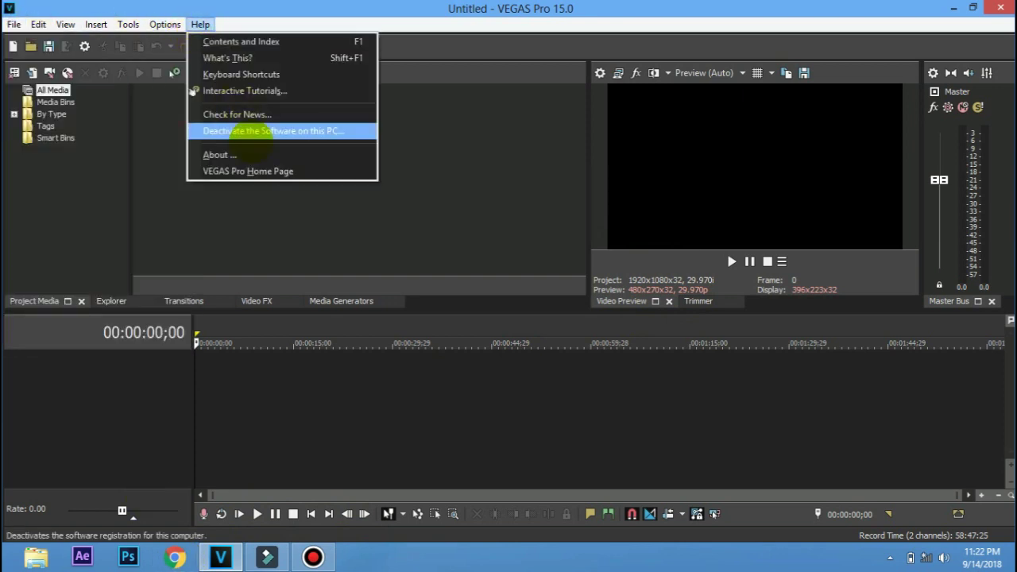
left_click(215, 155)
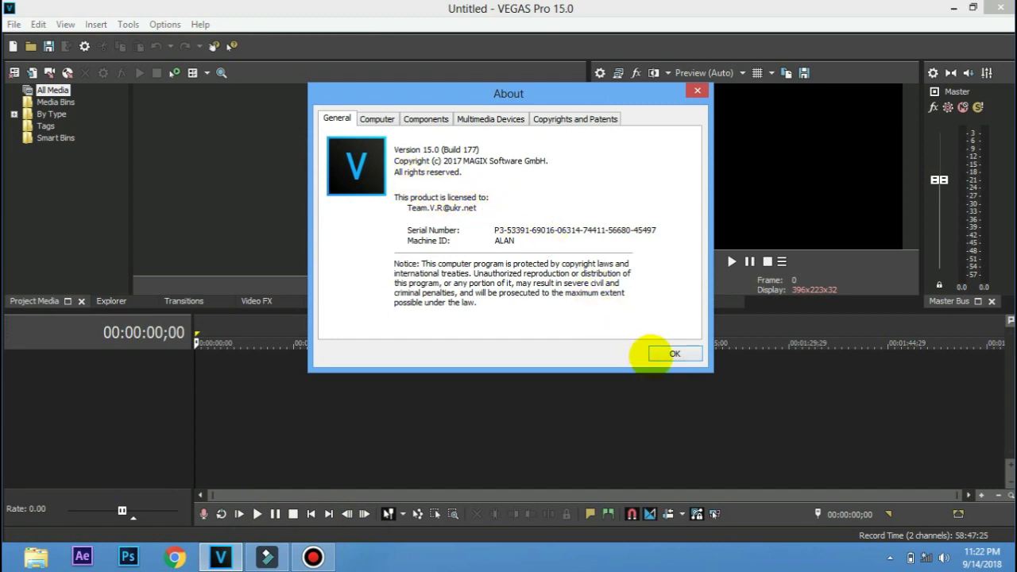
left_click(675, 354)
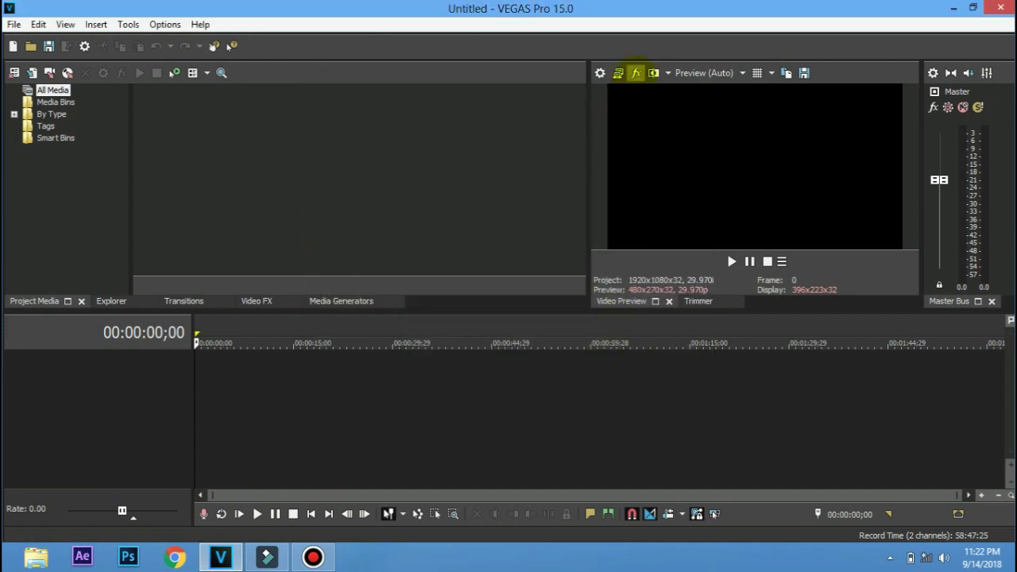
- View the available Video Output FX plug-ins and cancel without adding any
left_click(634, 72)
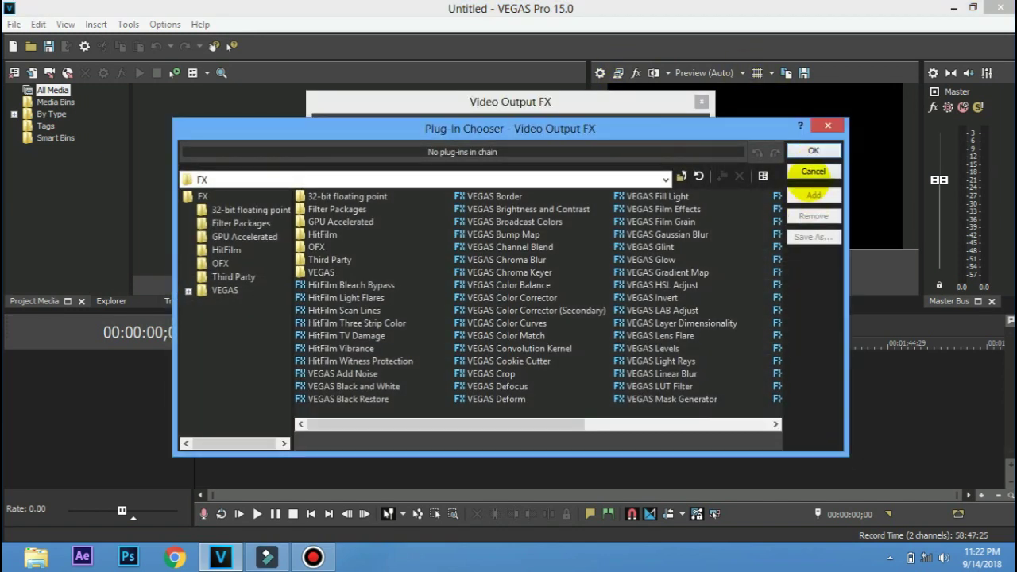
left_click(813, 171)
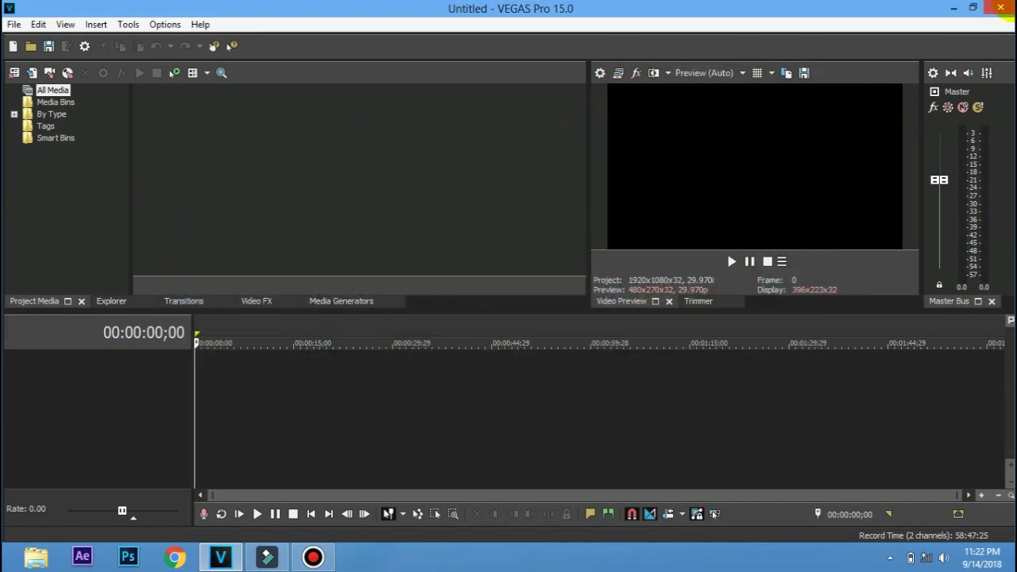
- Play the empty timeline in the video preview again and stop playback
mouse_move(1008, 5)
left_click(731, 261)
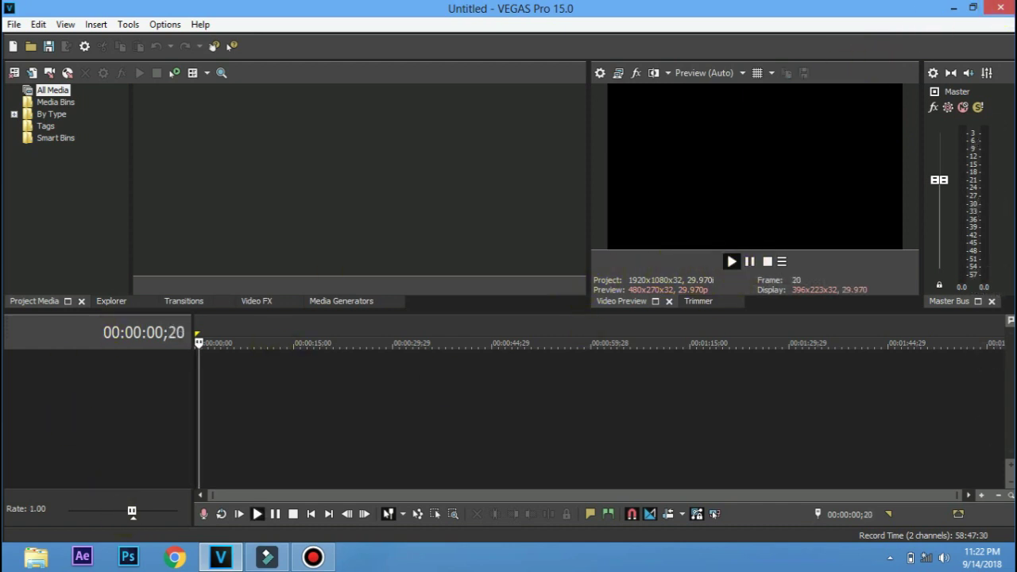
left_click(768, 261)
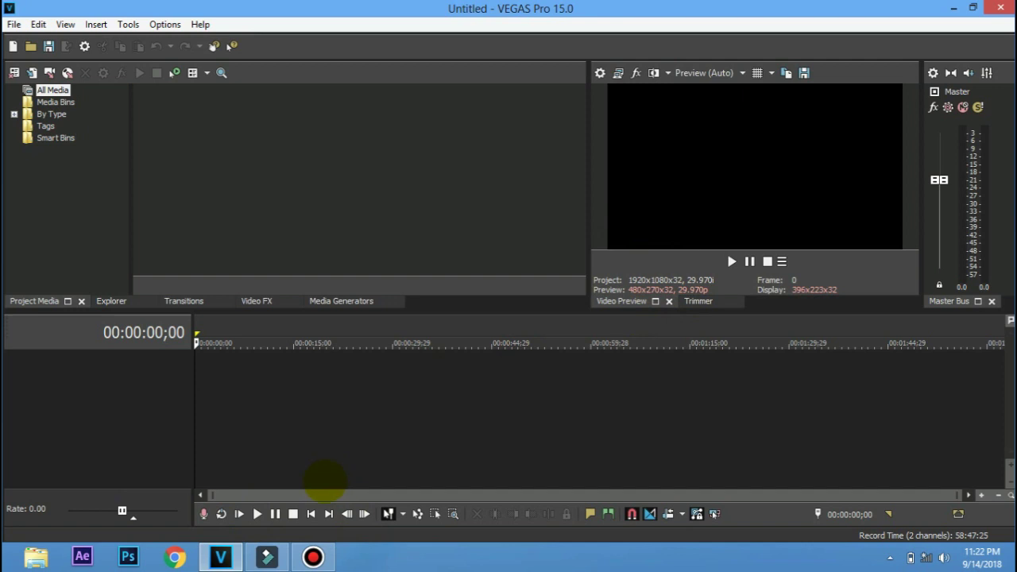
- Review the About information for the version and licence details again and close it
left_click(15, 24)
left_click(199, 24)
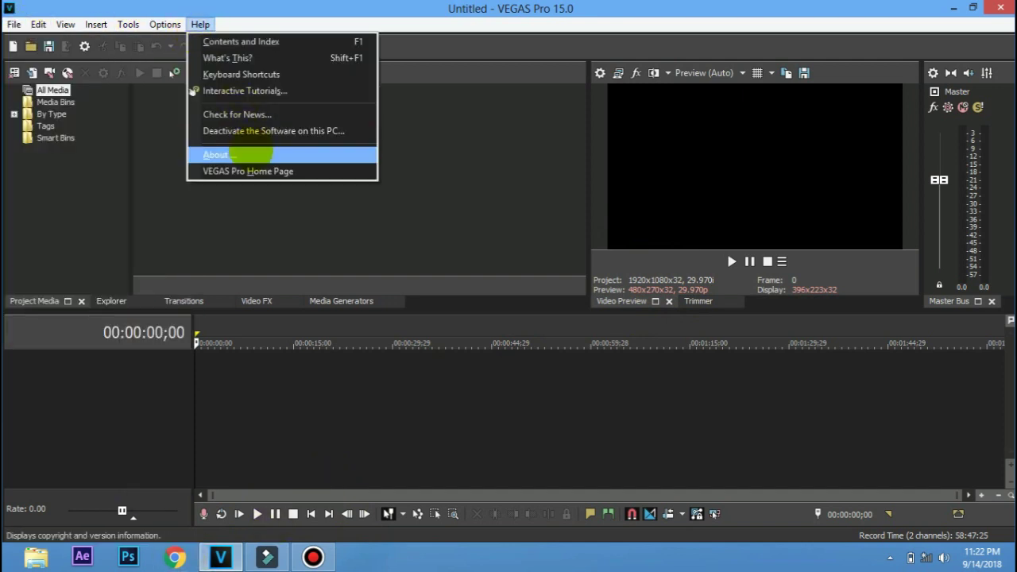
left_click(226, 155)
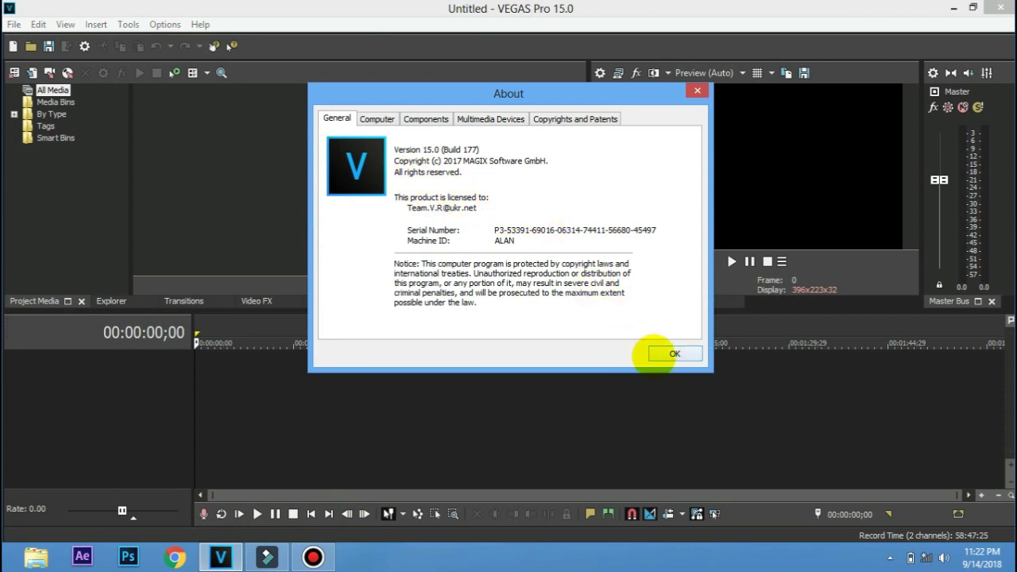
left_click(659, 353)
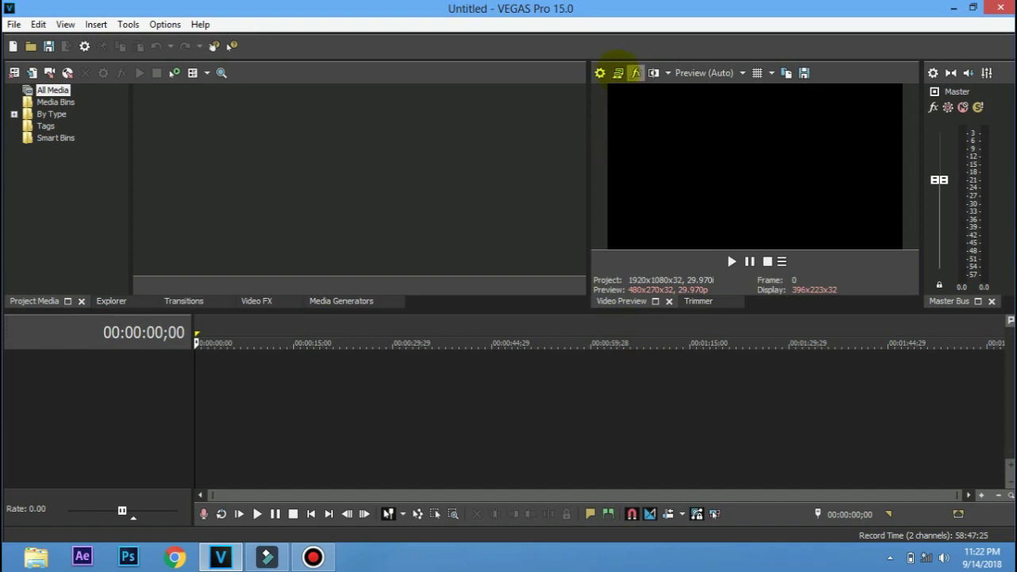
- Open the Video Output FX plug-in chooser again to view its effects, and cancel it
left_click(636, 72)
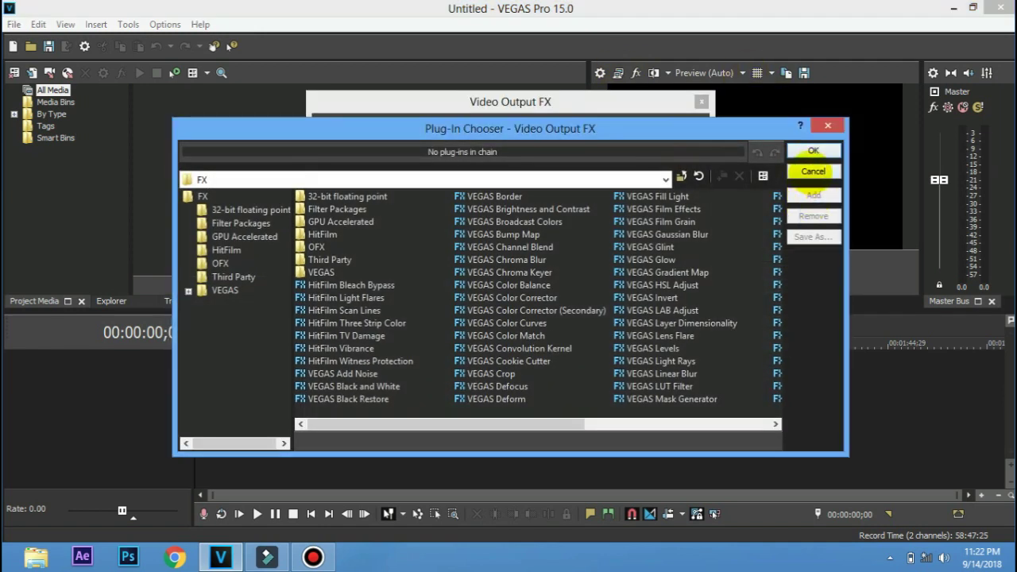
left_click(813, 170)
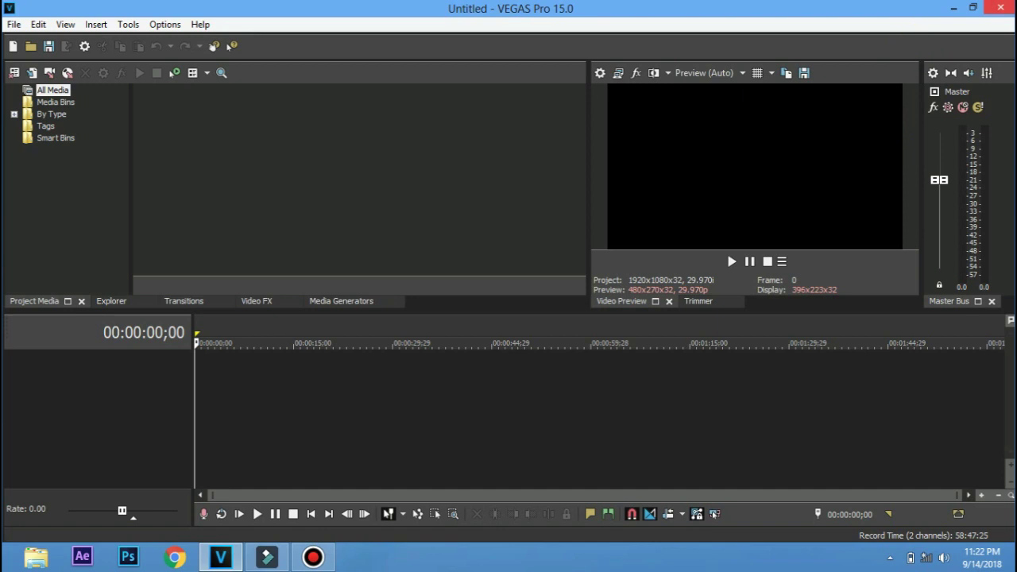